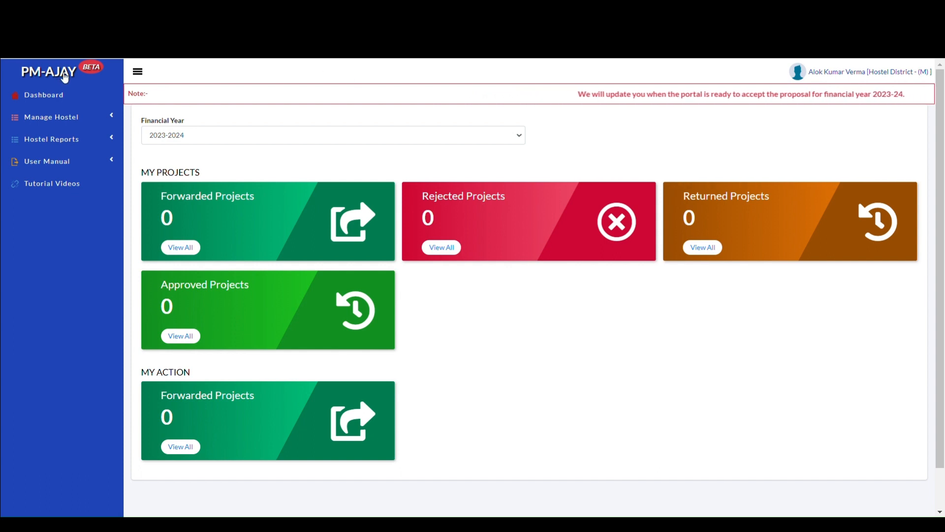
- Look over the dashboard's My Action section and the form for updating an already sanctioned hostel
left_click(45, 95)
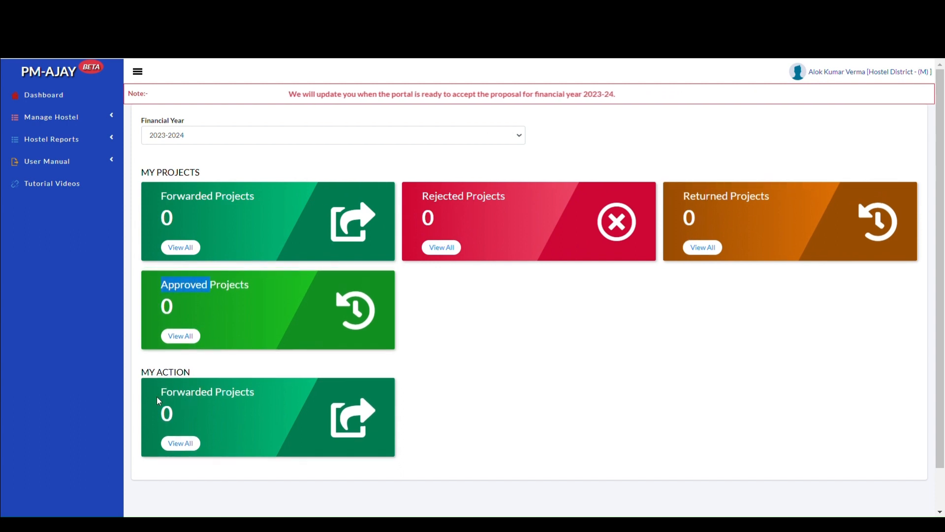
left_click_drag(143, 379, 193, 378)
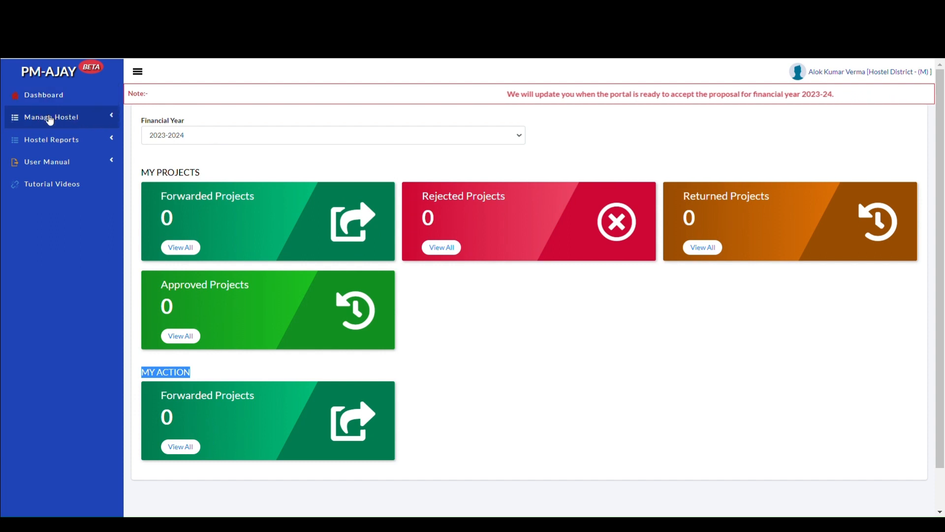
left_click(50, 119)
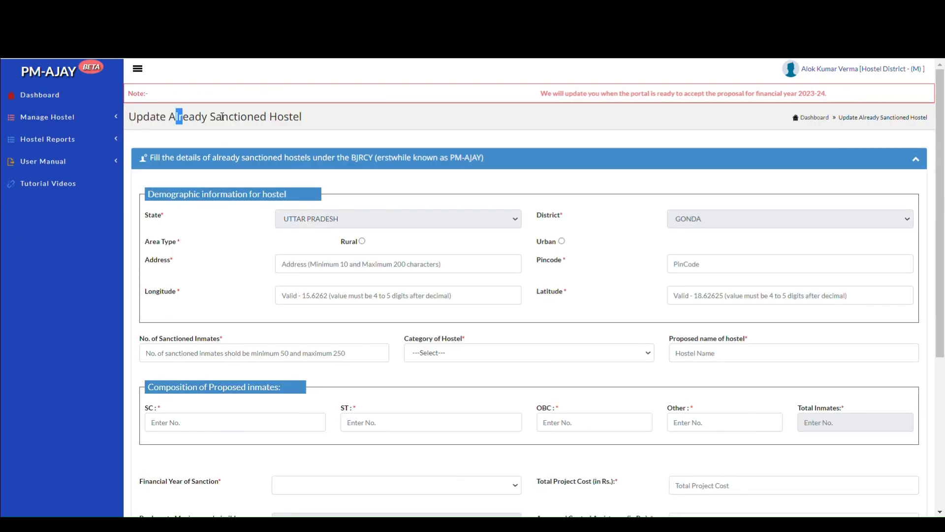
left_click_drag(177, 116, 331, 136)
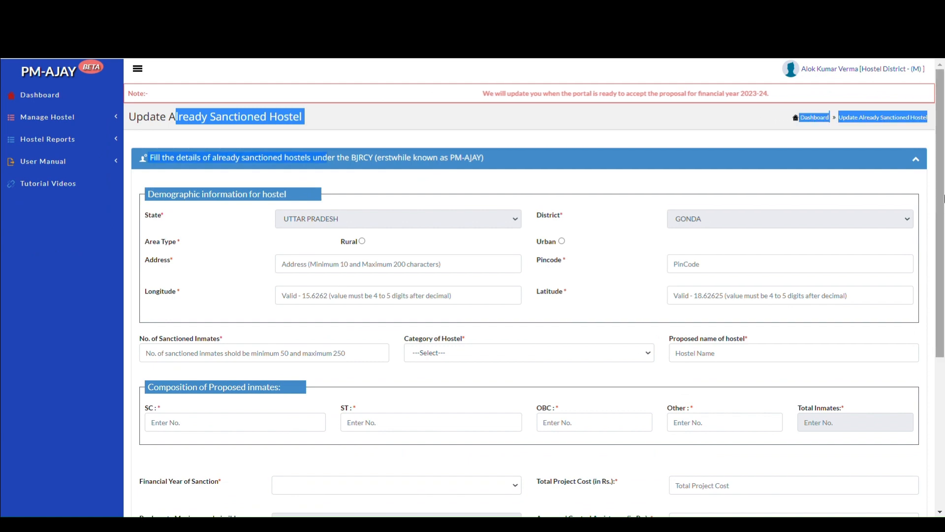
left_click(900, 147)
mouse_move(940, 142)
left_mouse_down()
mouse_move(939, 292)
mouse_move(940, 146)
left_mouse_up()
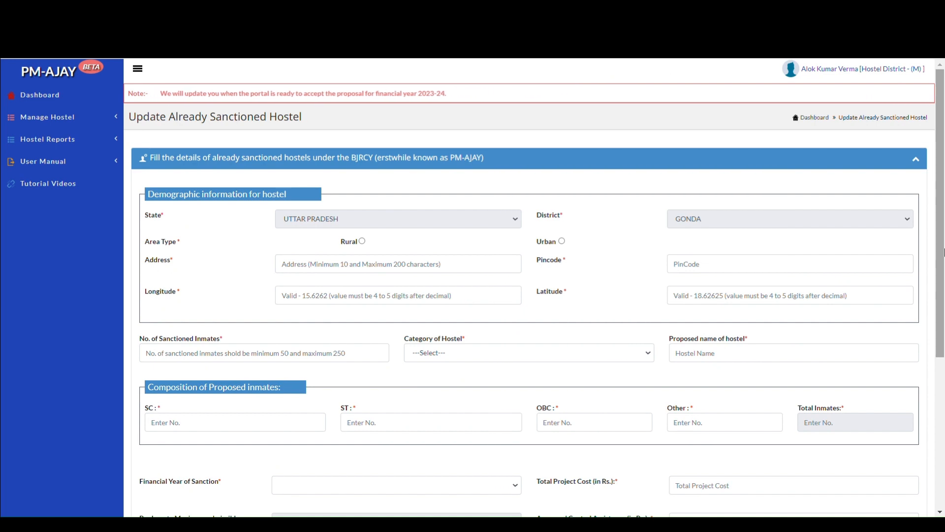
- Return to the dashboard and open the hostel list, highlighting the existing project's proposal type
left_click(46, 98)
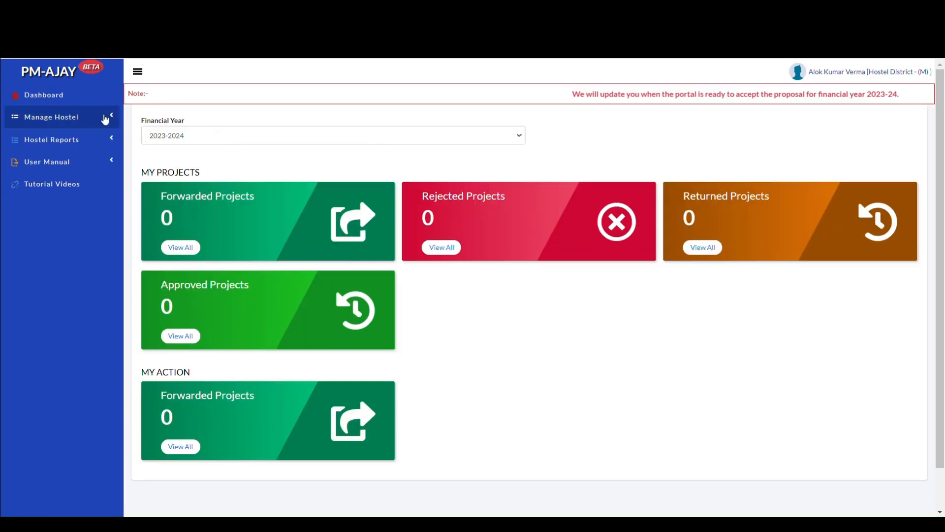
left_click(105, 118)
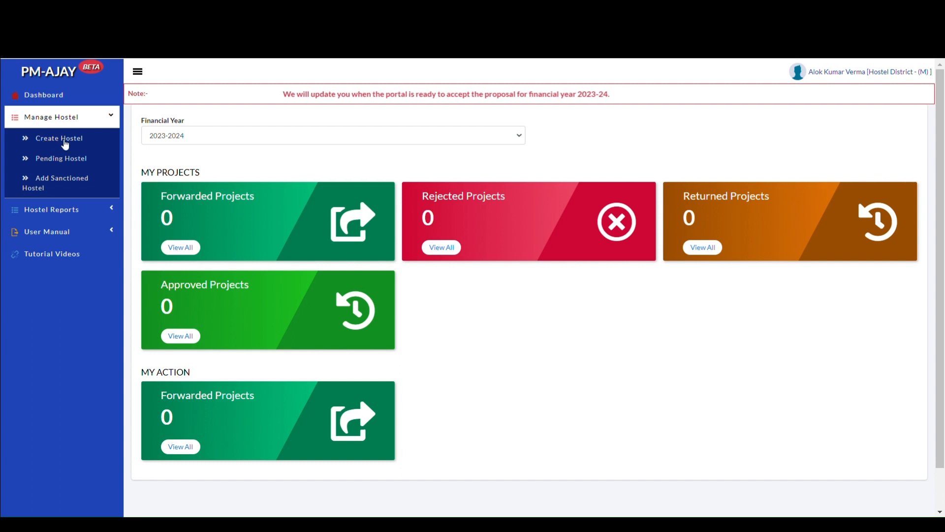
left_click(105, 157)
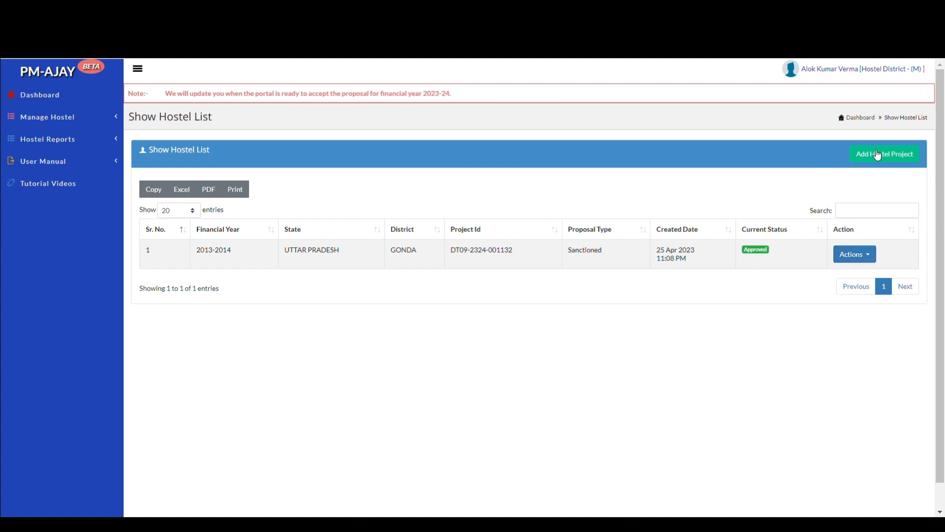
double_click(595, 252)
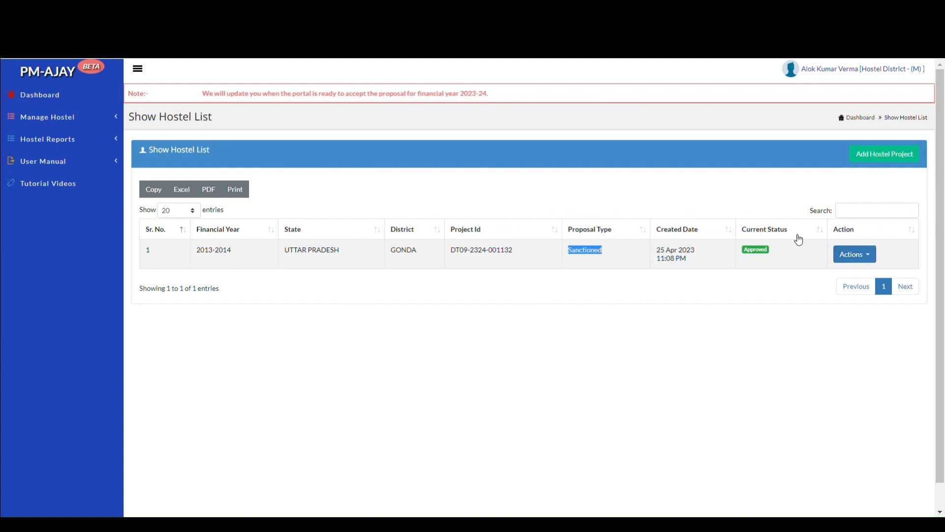
left_click(875, 155)
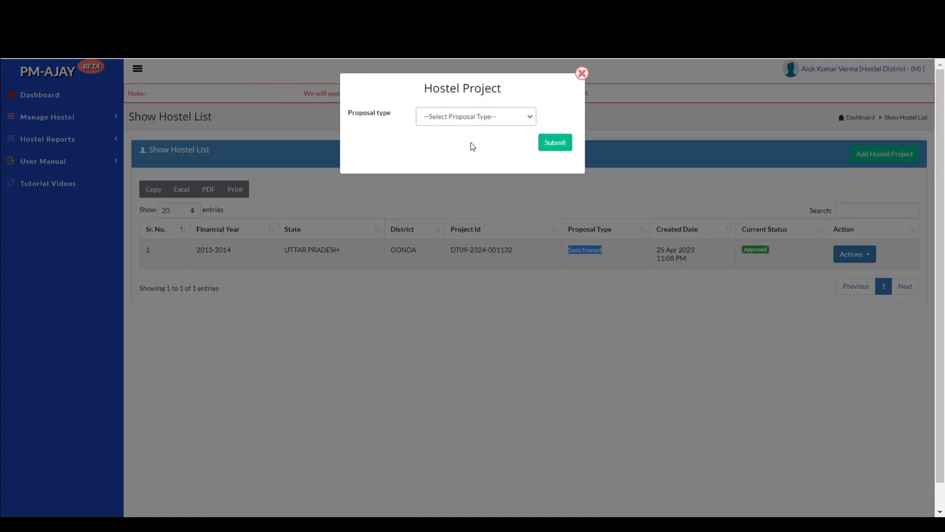
left_click(581, 79)
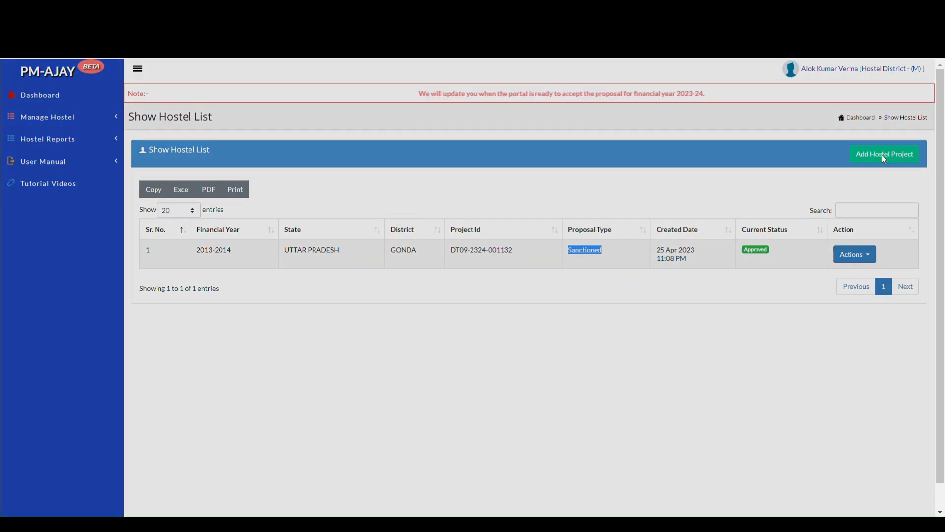
left_click(883, 157)
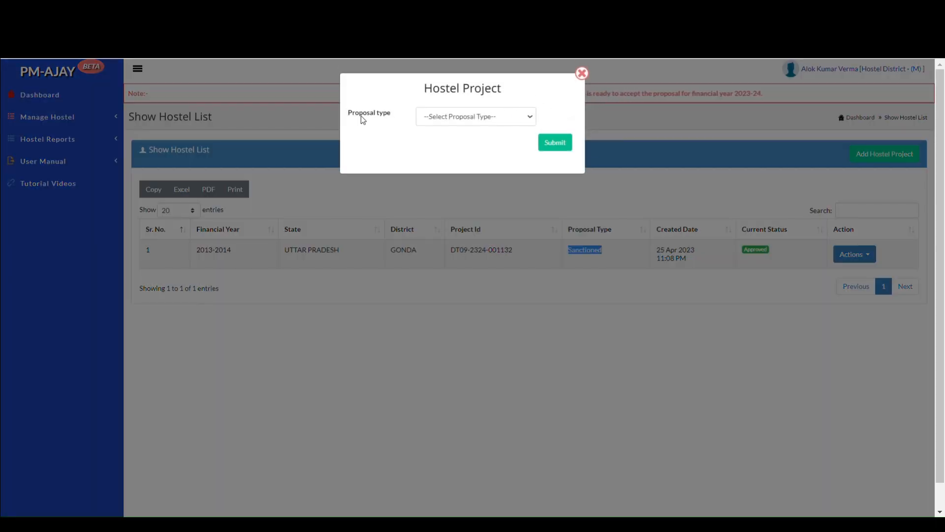
left_click(445, 118)
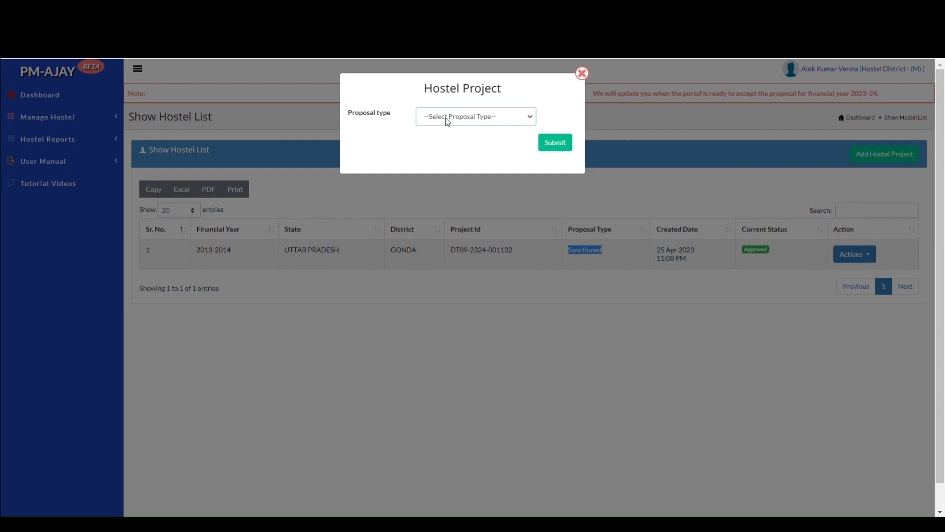
left_click(443, 156)
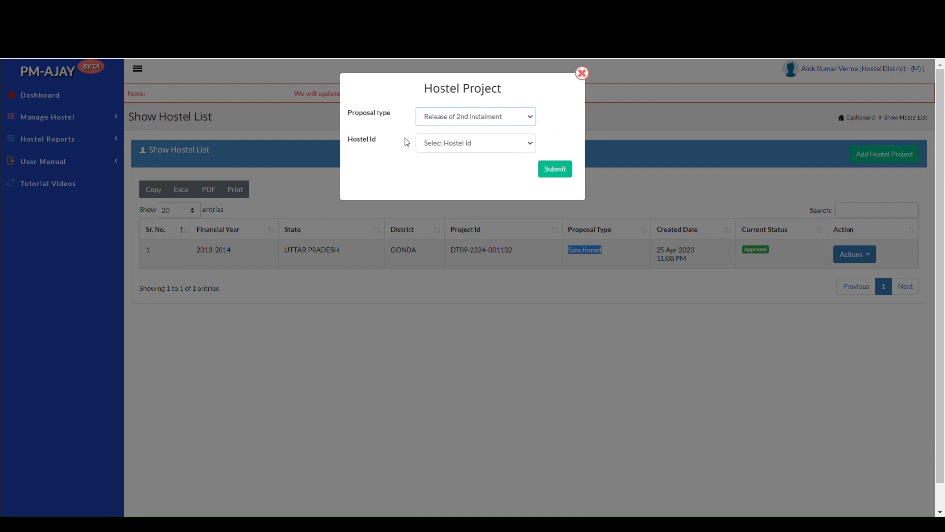
left_click(531, 142)
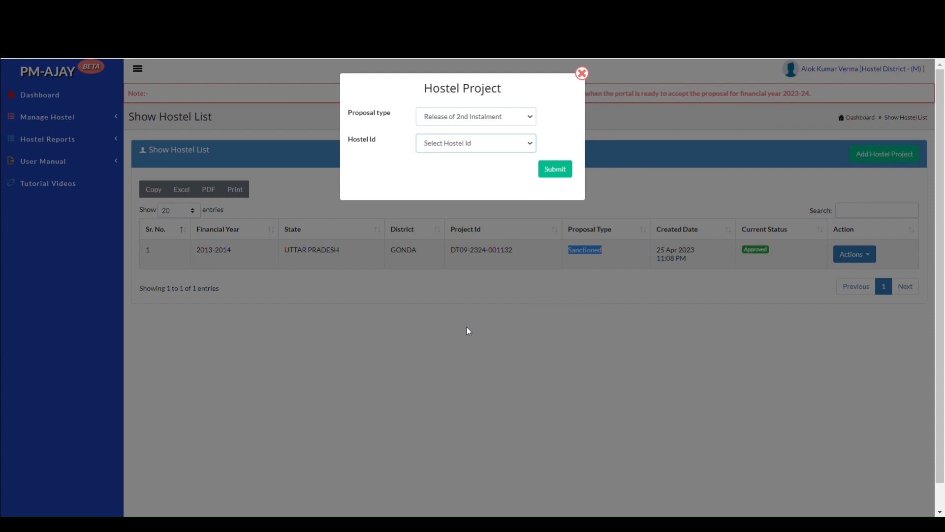
key("Down")
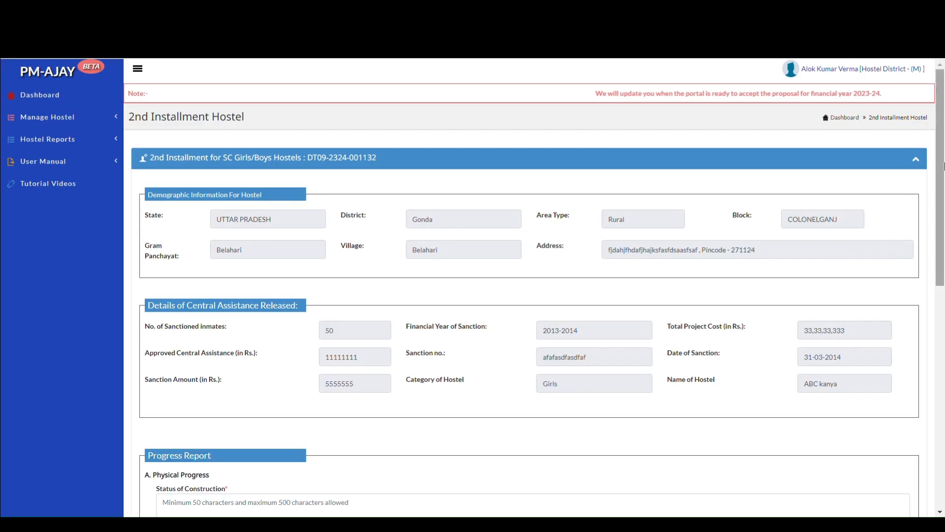
- Examine the 2nd installment form's demographic information and central assistance details, including the total project cost
left_click_drag(943, 166, 925, 261)
scroll(216, 232, "up", 5)
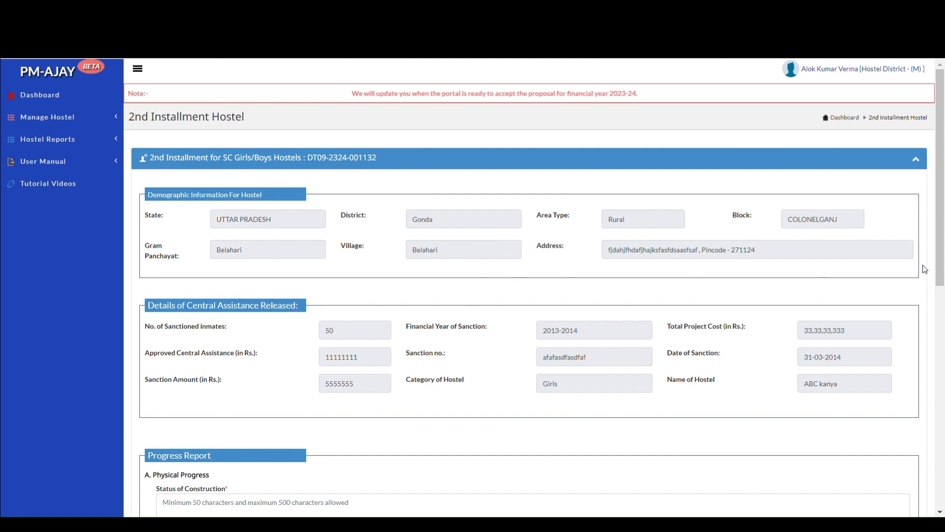
left_click_drag(940, 266, 944, 315)
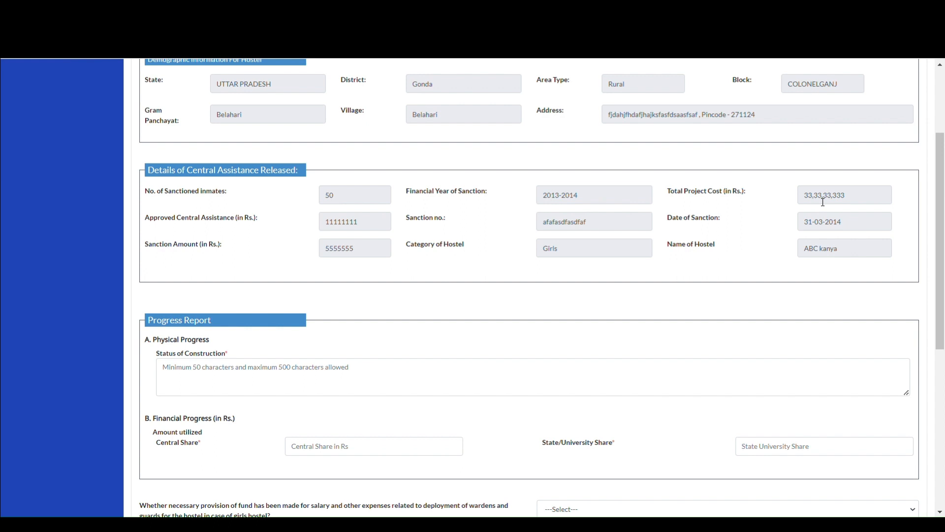
left_click_drag(864, 206, 802, 194)
scroll(942, 224, "down", 1)
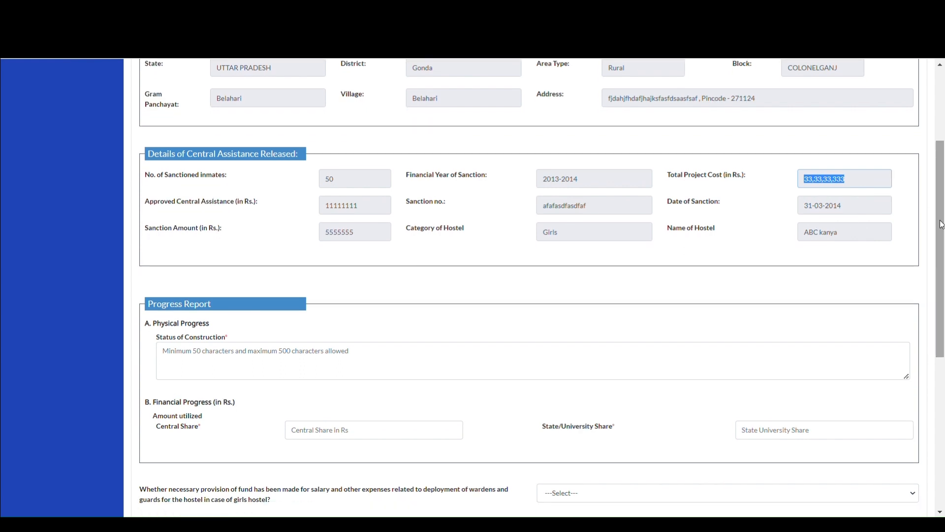
scroll(942, 275, "down", 2)
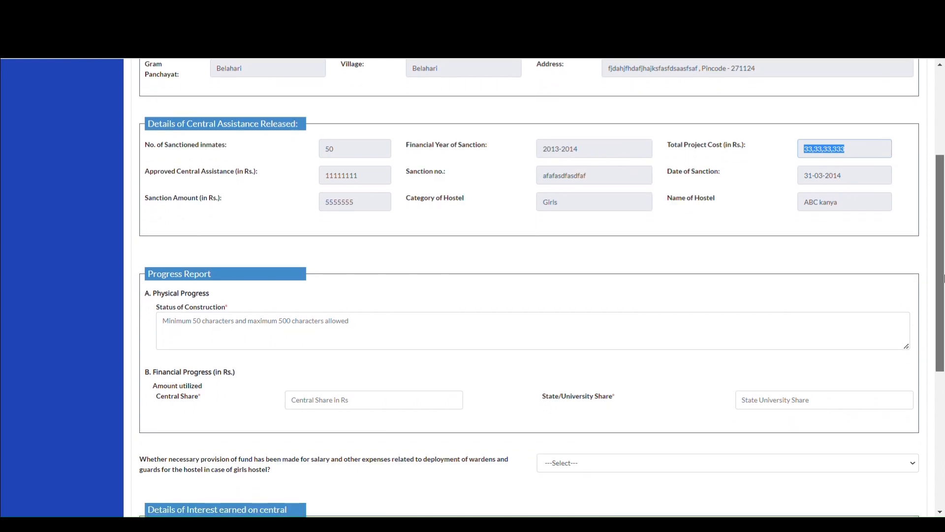
scroll(943, 315, "down", 2)
scroll(943, 315, "down", 1)
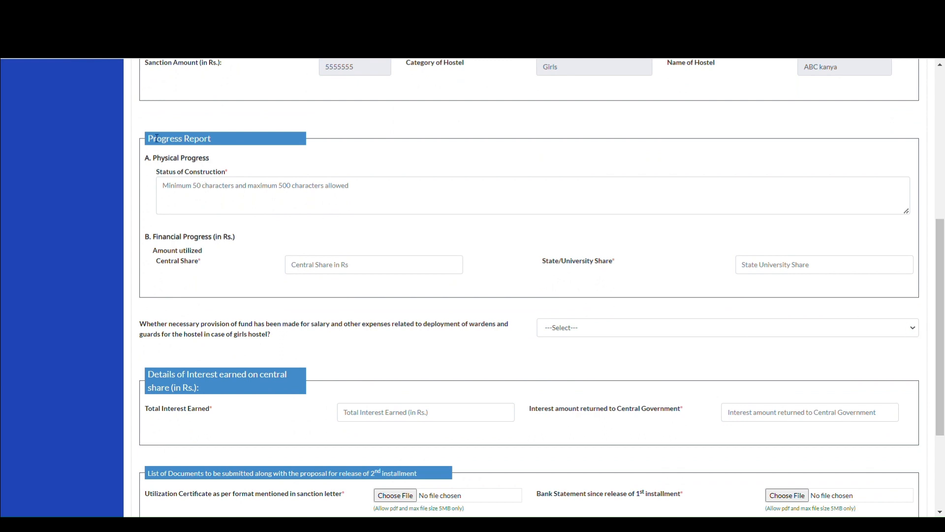
- Enter the Status of Construction as "We have to furnish the progress status or construction status of the hostel project."
left_click(213, 197)
type("W")
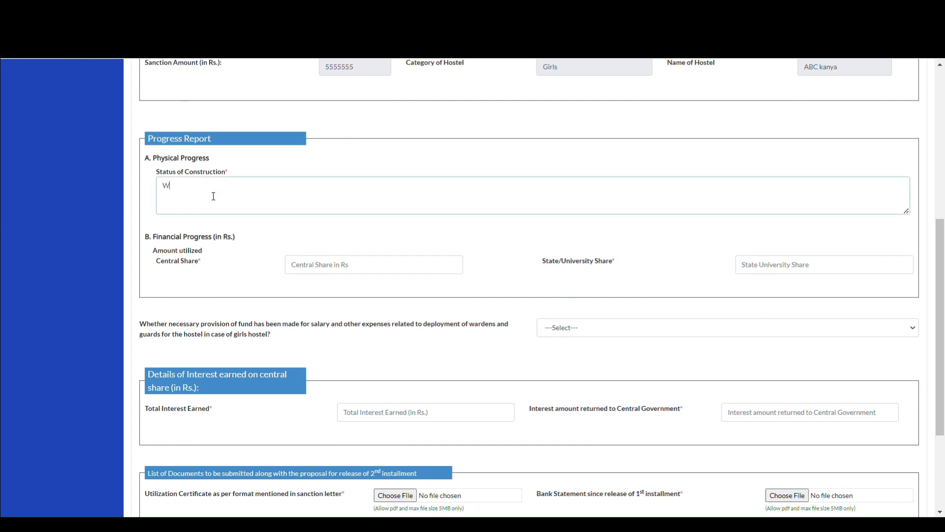
type("e have to submi")
type("t")
key("BackSpace")
key("BackSpace")
key("BackSpace")
key("BackSpace")
key("BackSpace")
key("BackSpace")
type("furnish the progress")
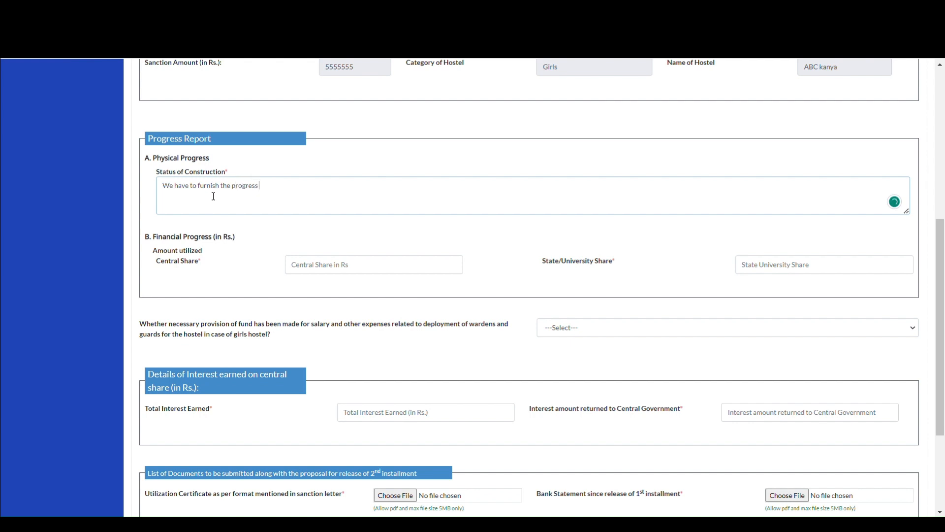
type(" status or construction status of hostel ")
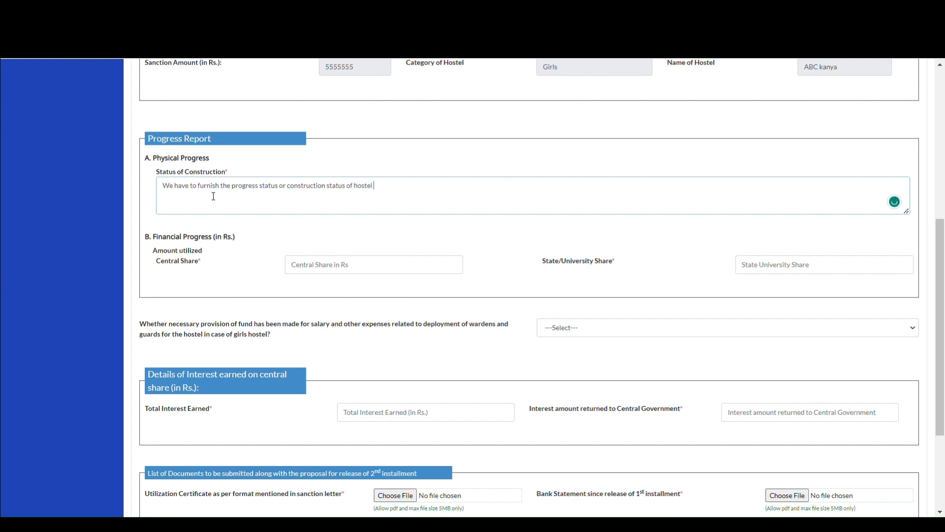
type("project.")
mouse_move(364, 189)
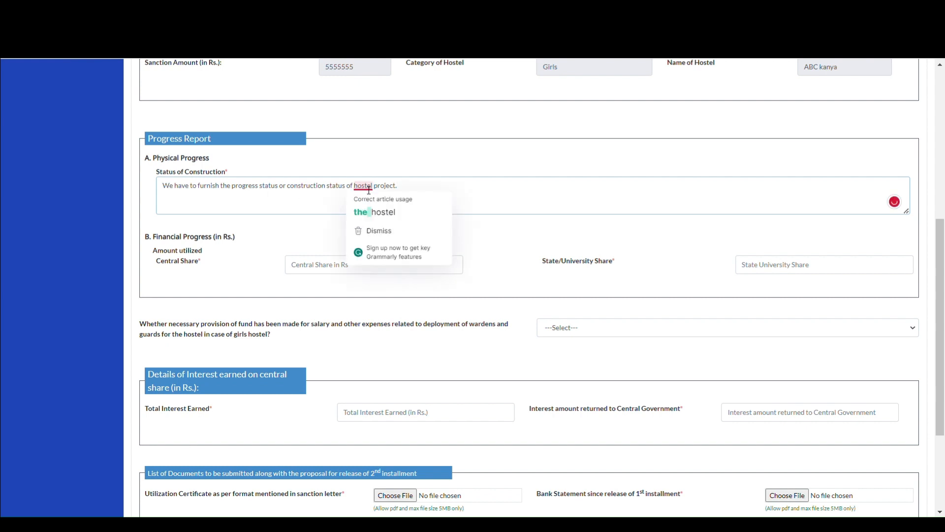
left_click(373, 212)
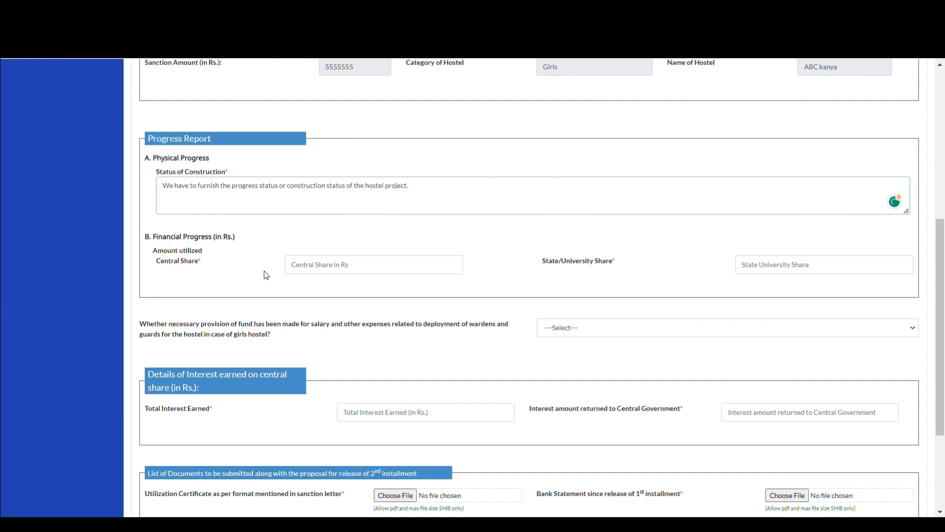
- Copy the Sanction Amount 5555555 into the utilized Central Share under Financial Progress
left_click(314, 266)
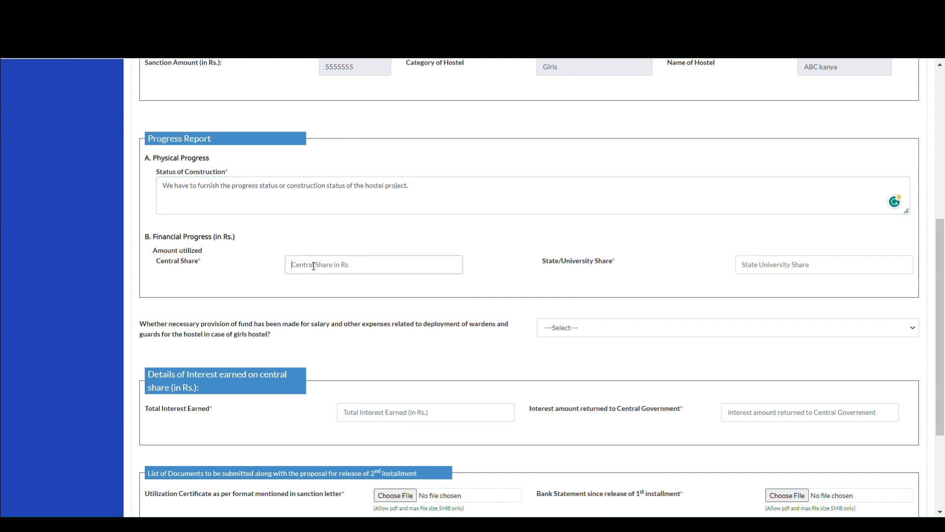
scroll(940, 214, "up", 2)
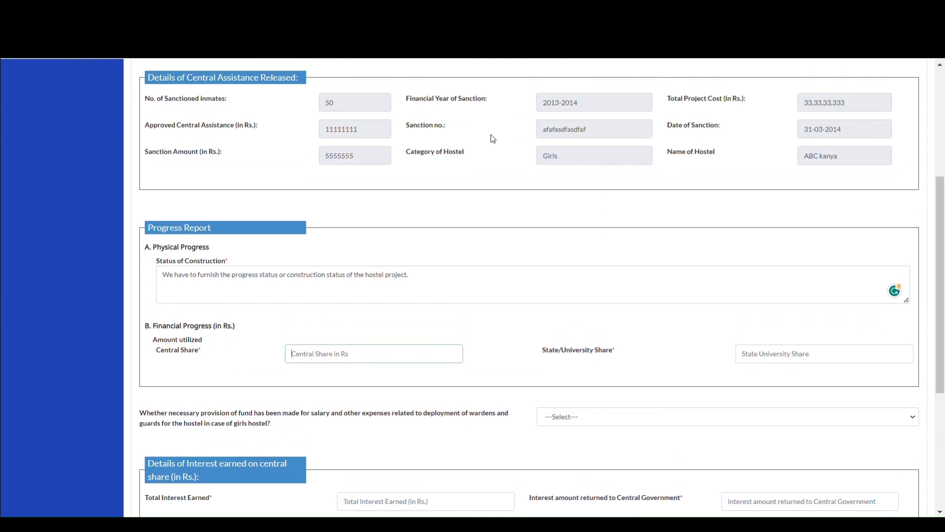
double_click(345, 162)
key("ctrl+c")
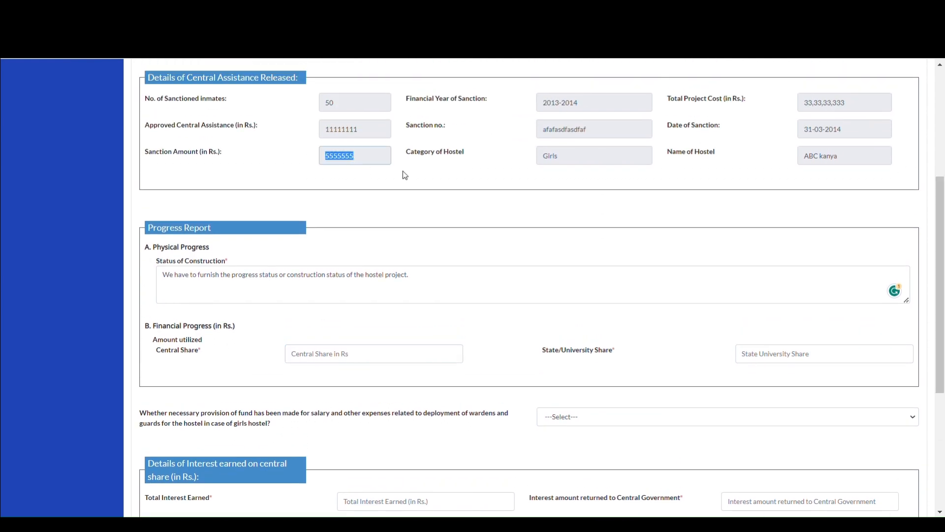
scroll(700, 294, "down", 2)
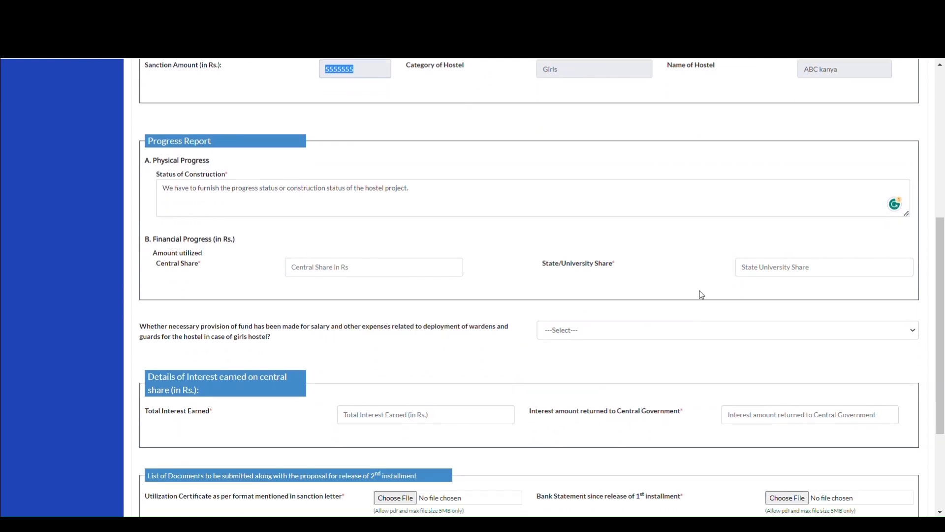
left_click(411, 261)
key("ctrl+v")
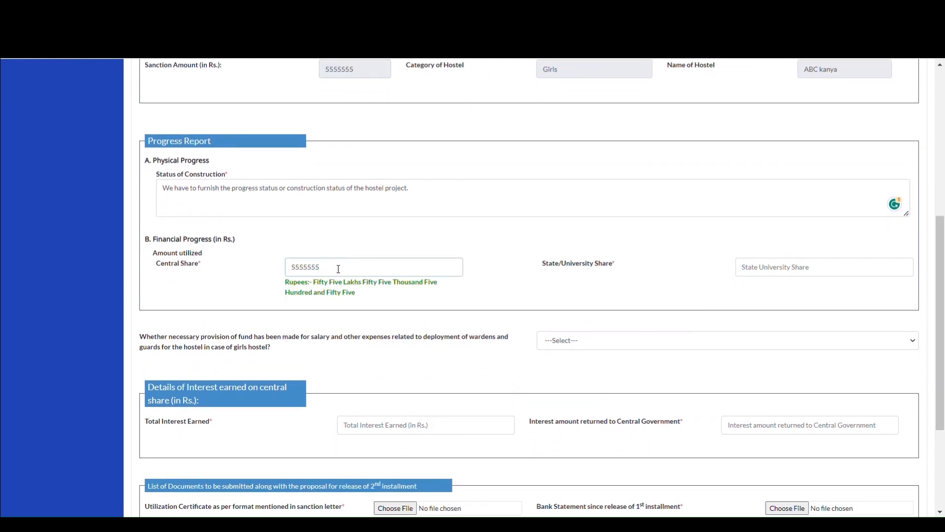
- Set the utilized State/University Share under Financial Progress to 200000
left_click(776, 269)
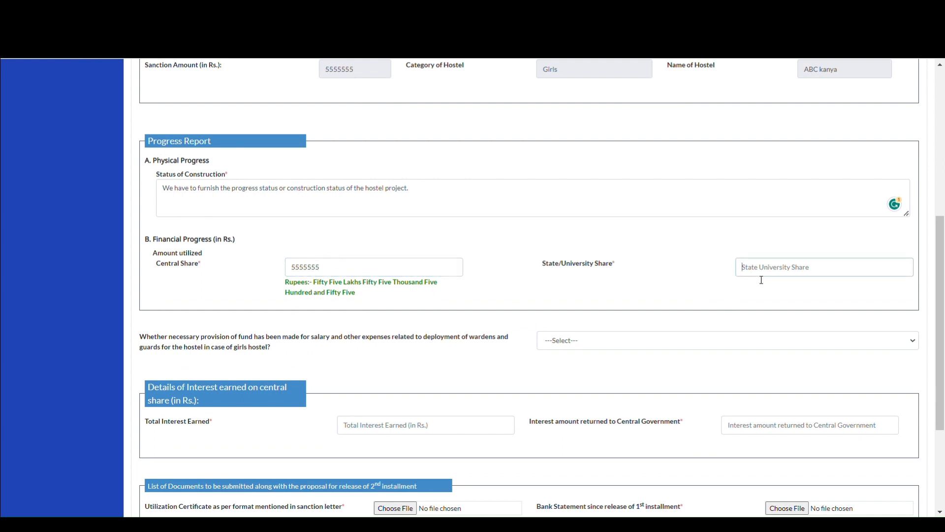
type("20")
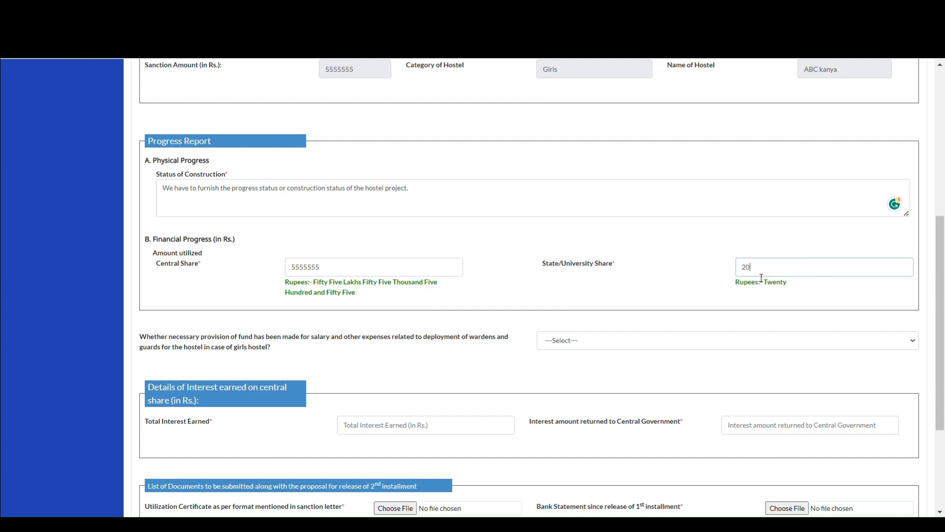
type("0000")
- Answer Yes to whether funds are provided for salary and expenses of wardens and guards for the girls hostel
scroll(943, 341, "down", 2)
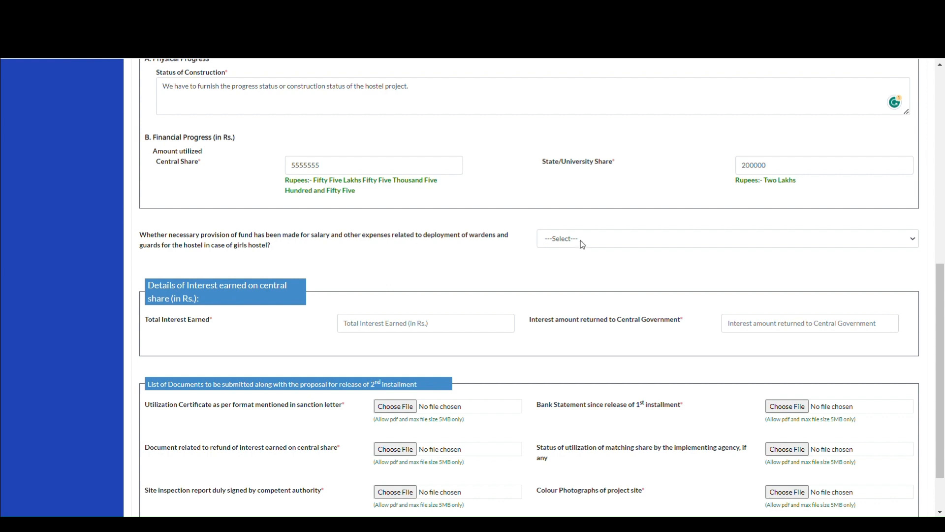
left_click(570, 265)
scroll(649, 280, "down", 1)
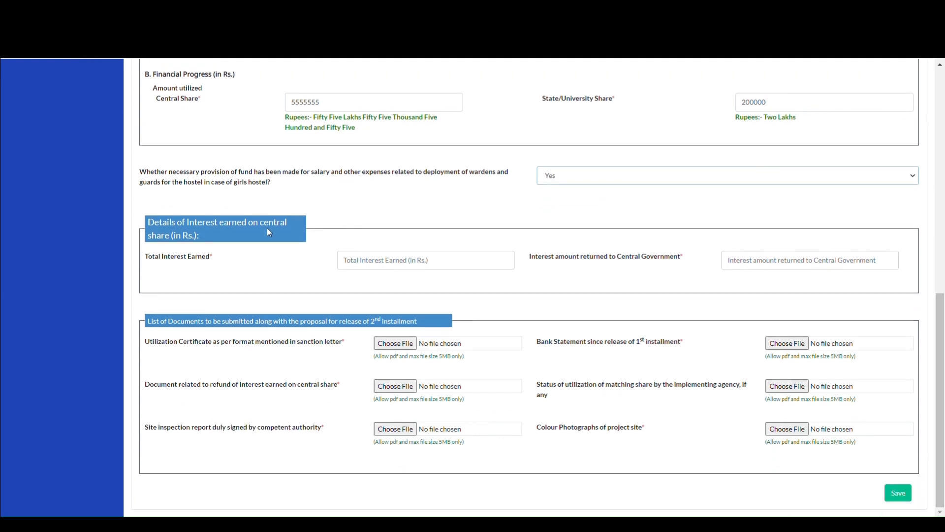
- Set both the Total Interest Earned and the interest amount returned to Central Government to 10000
left_click(369, 266)
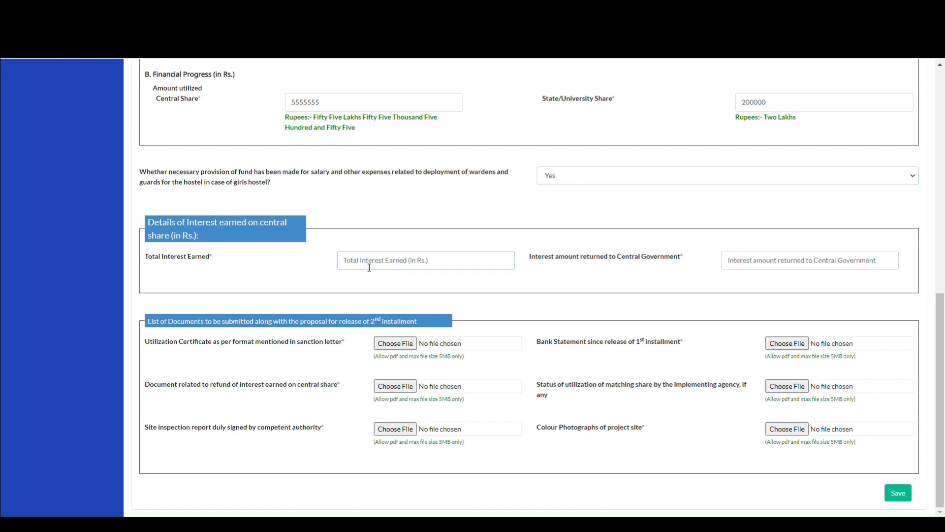
type("10000")
key("Tab")
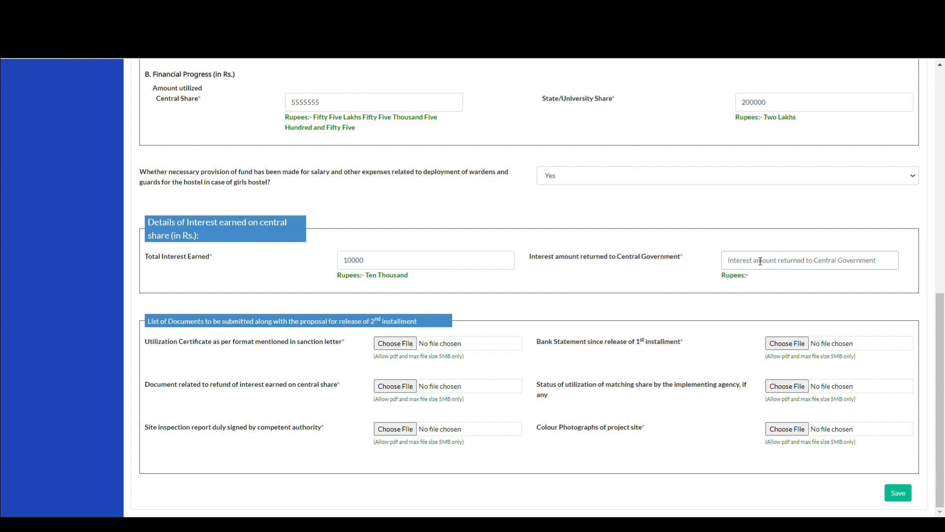
type("10000")
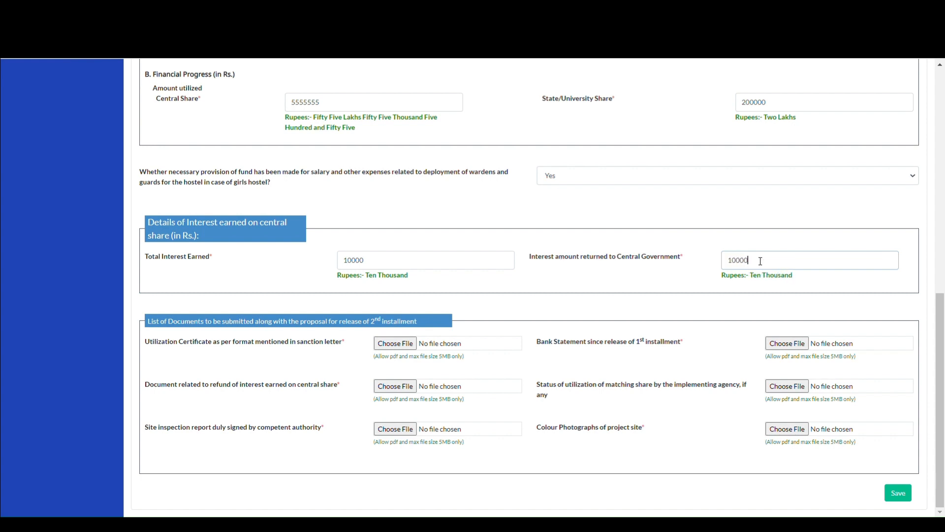
- Enter "Cheque no" as the Mode of Return and set the Date of Return to 17-04-2019
scroll(940, 366, "down", 1)
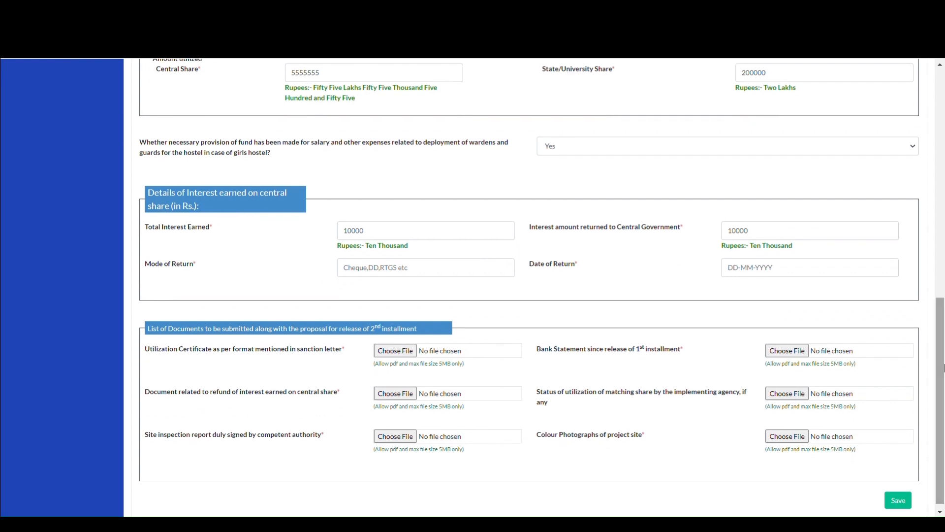
left_click(387, 270)
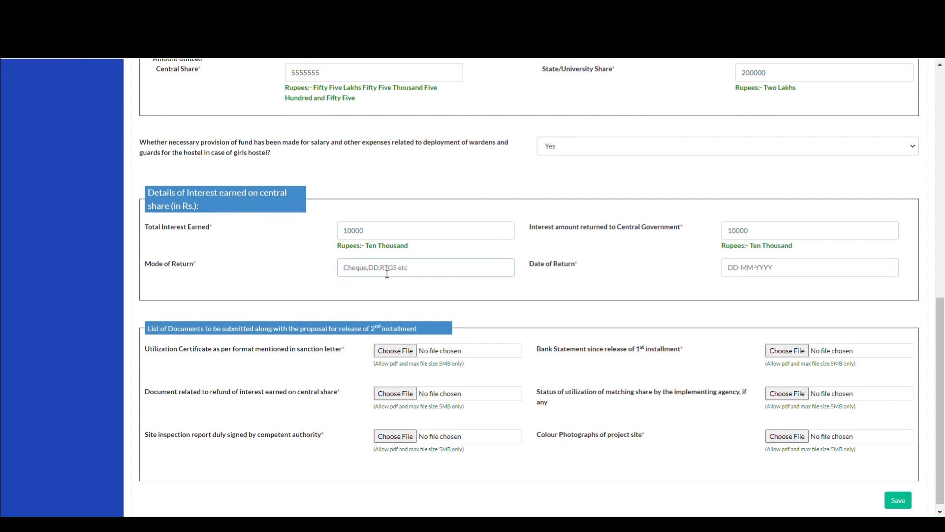
type("Cheque no")
left_click(755, 276)
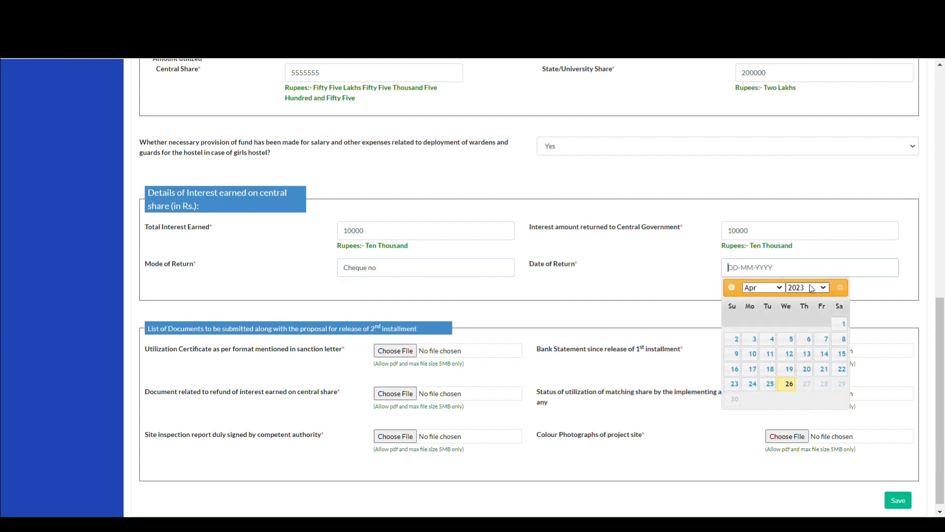
left_click(809, 309)
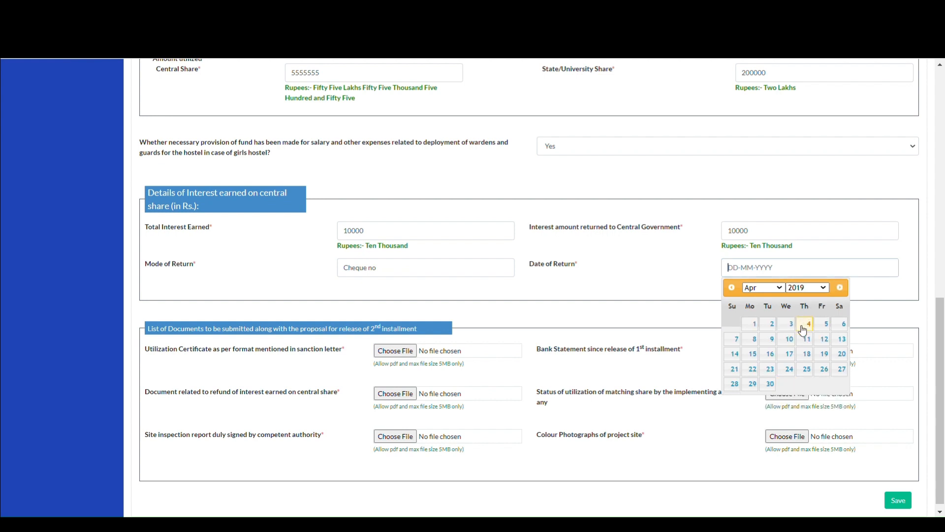
left_click(790, 354)
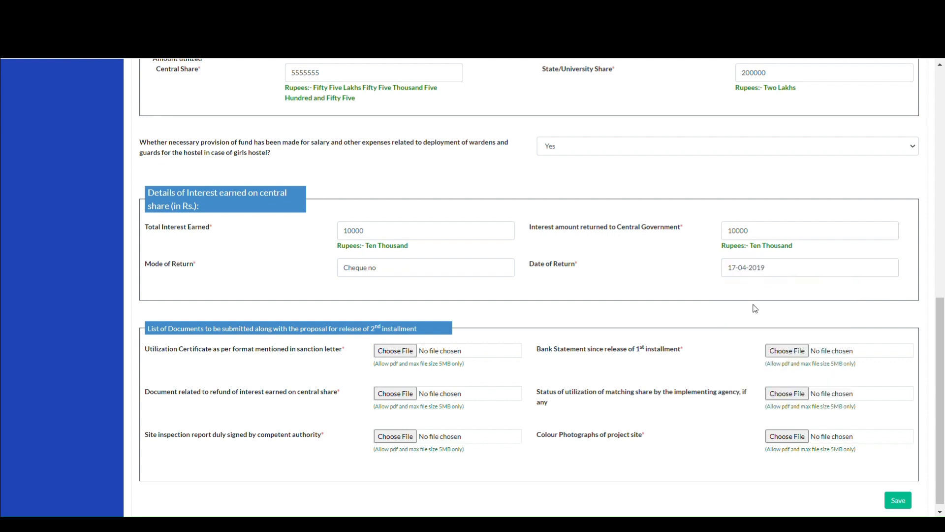
- Attach fan-invoice.pdf for every document listed with the 2nd installment proposal, from the Utilization Certificate to the project site photographs
left_click_drag(941, 342, 944, 346)
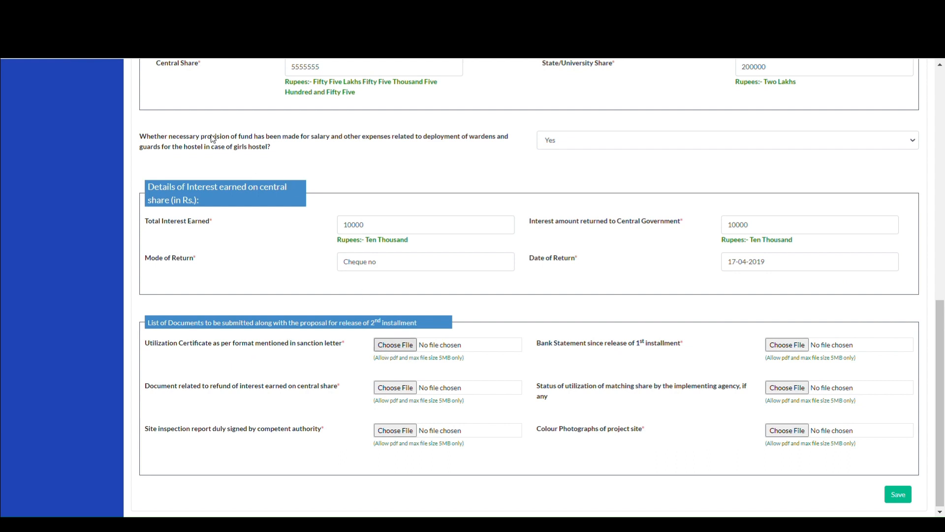
double_click(187, 128)
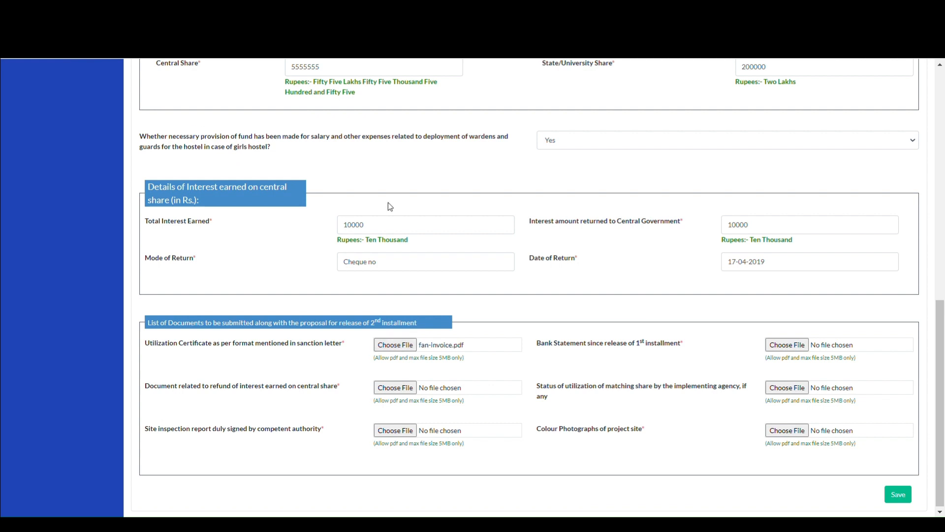
left_click(787, 346)
double_click(159, 129)
left_click(392, 388)
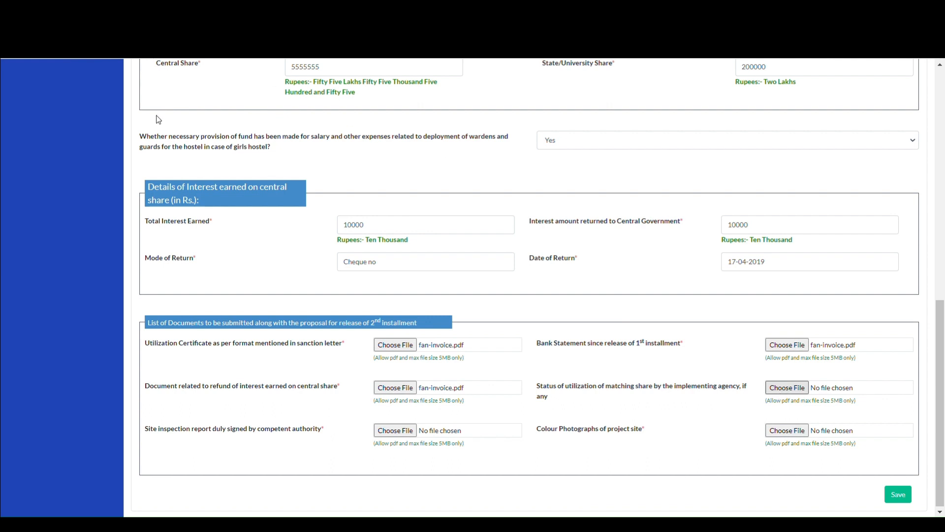
double_click(158, 128)
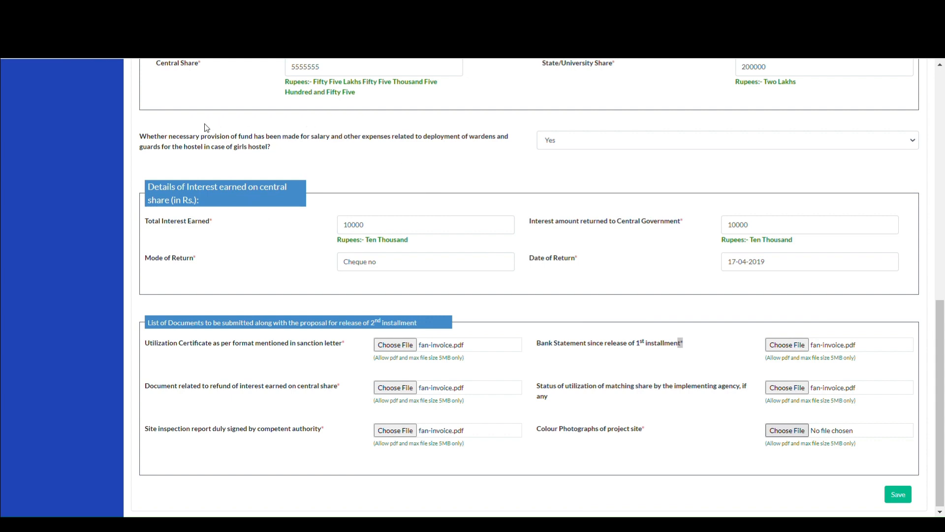
- Save the 2nd installment proposal and dismiss the confirmation message
mouse_move(941, 407)
left_mouse_down()
mouse_move(942, 252)
mouse_move(943, 409)
left_mouse_up()
left_click(898, 493)
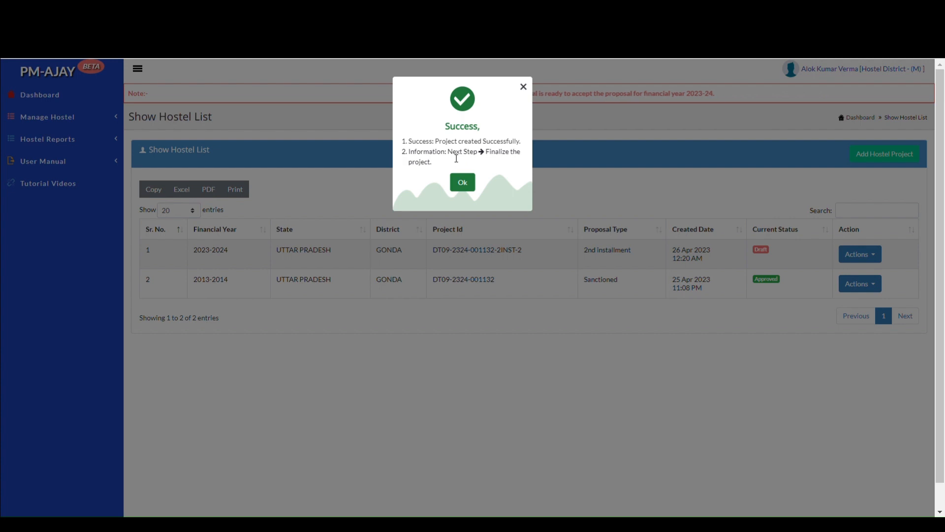
left_click(464, 183)
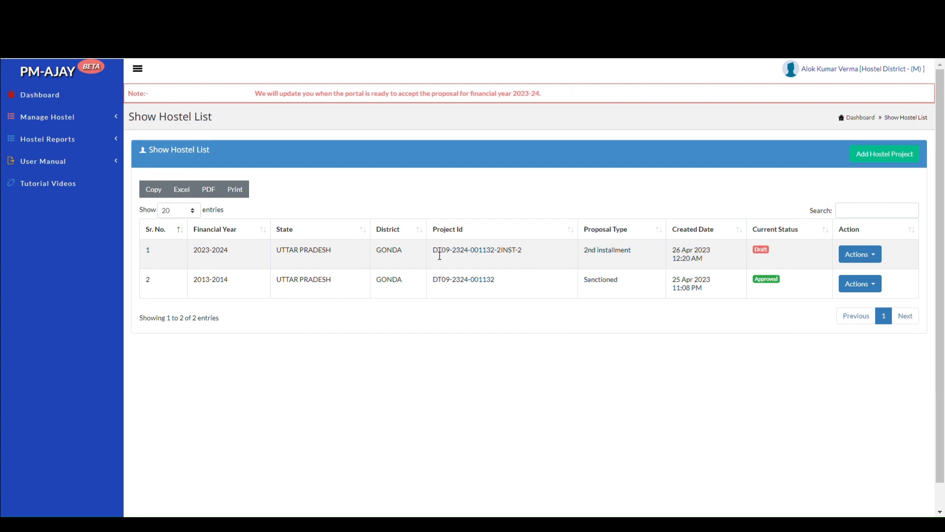
- Examine the project ID, proposal type and created date of the 2nd installment entry in the hostel list
double_click(466, 254)
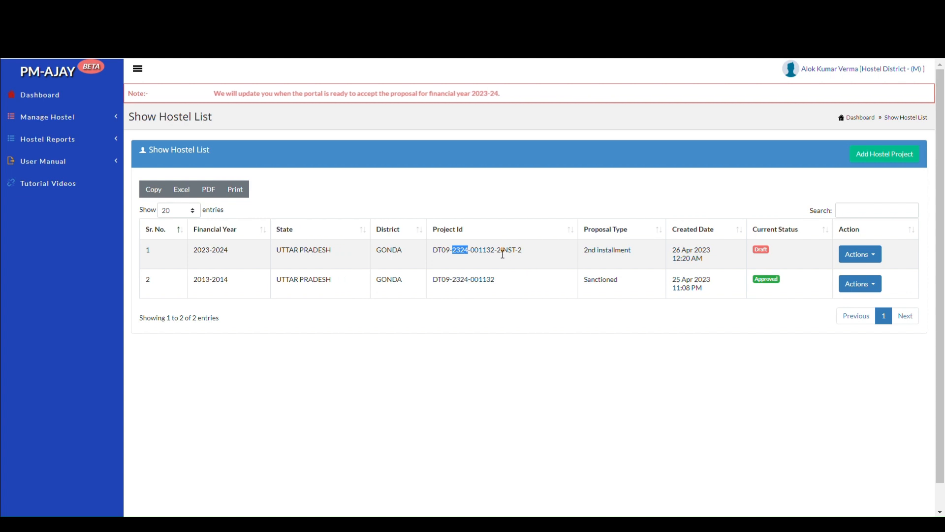
left_click_drag(497, 255, 517, 256)
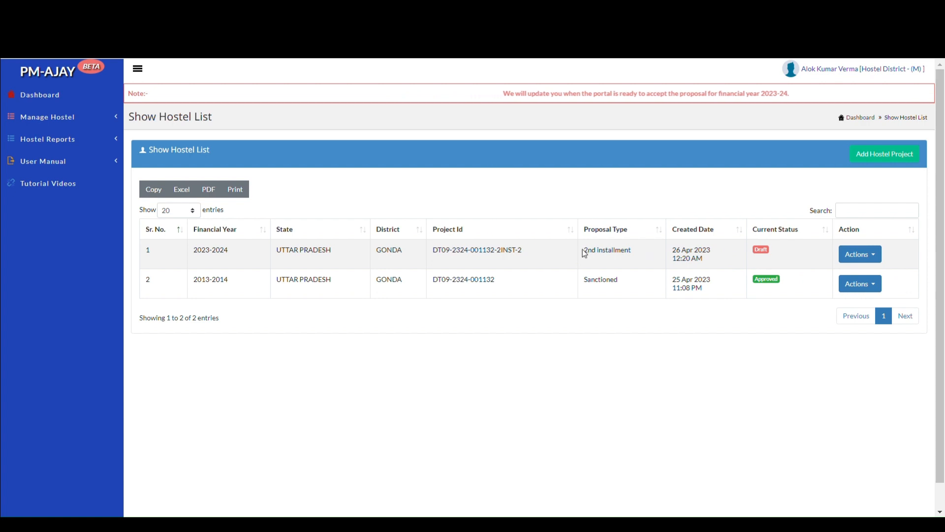
left_click_drag(583, 249, 702, 251)
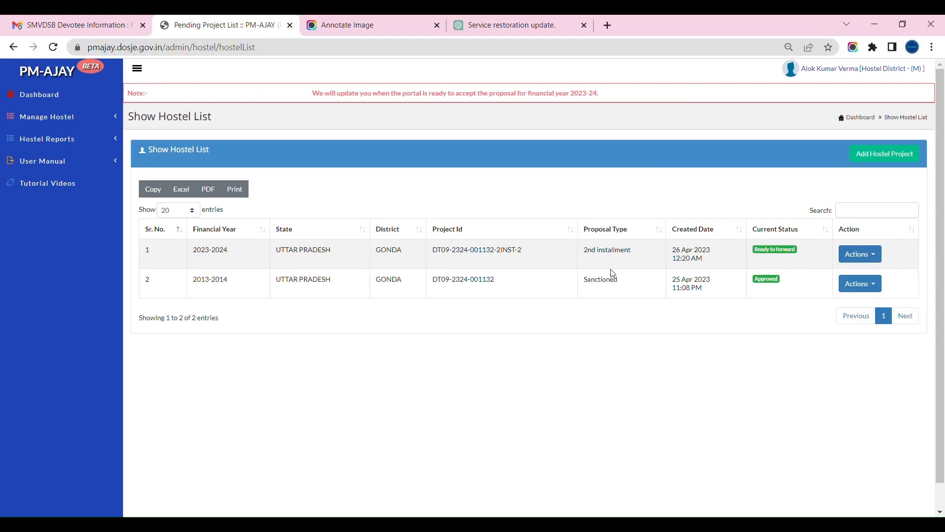
- Open the forwarding preview of the 2nd installment proposal and review it down to the submitted documents and remarks
left_click_drag(524, 253, 442, 258)
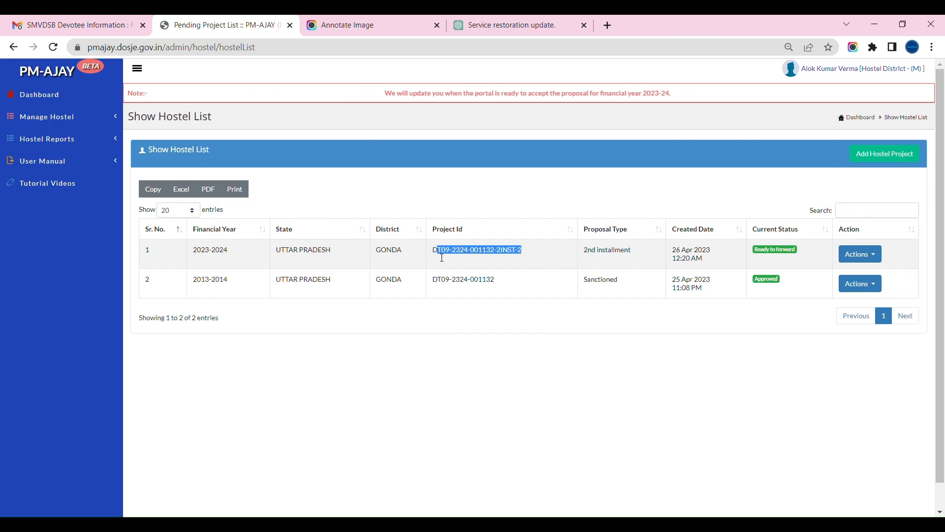
left_click(879, 258)
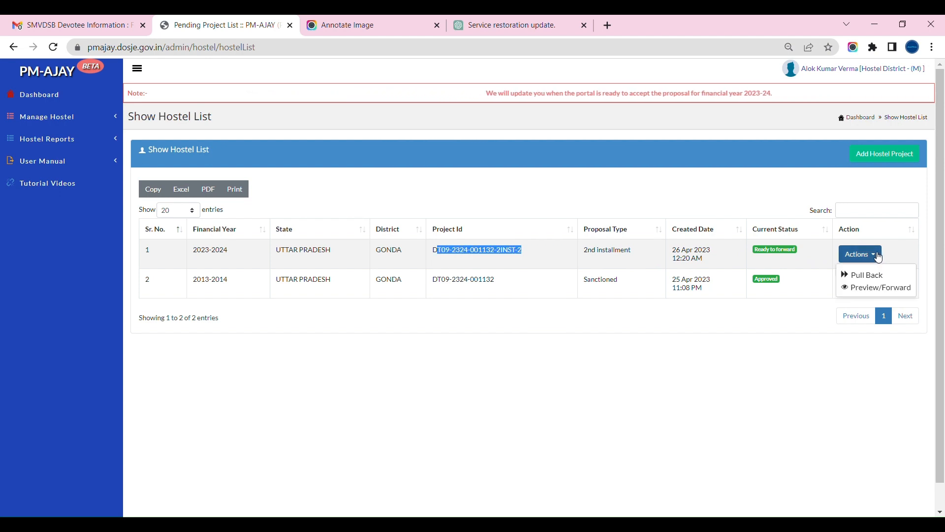
left_click(881, 289)
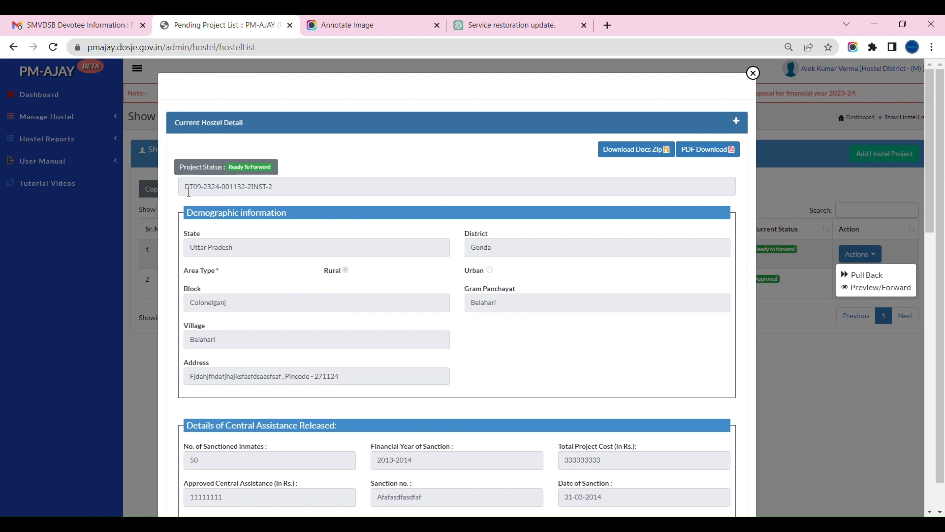
left_click_drag(189, 192, 275, 192)
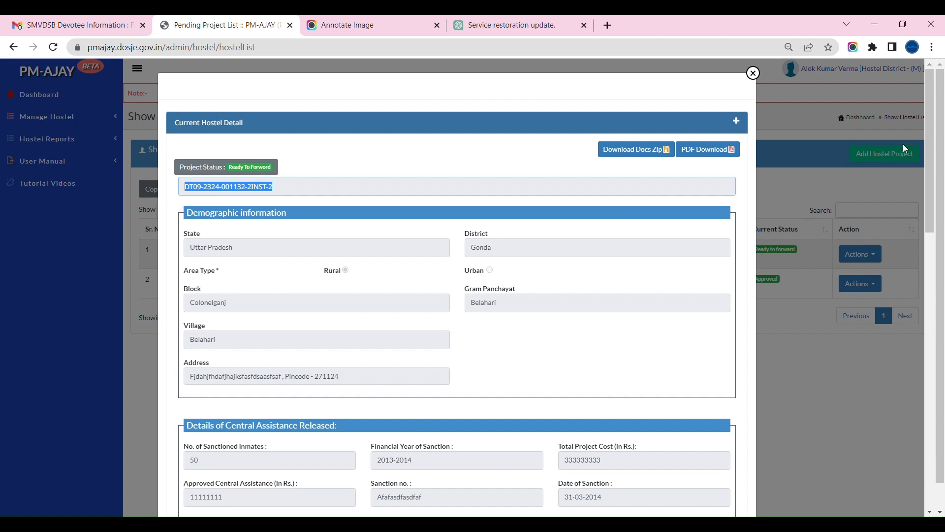
left_click_drag(929, 134, 935, 434)
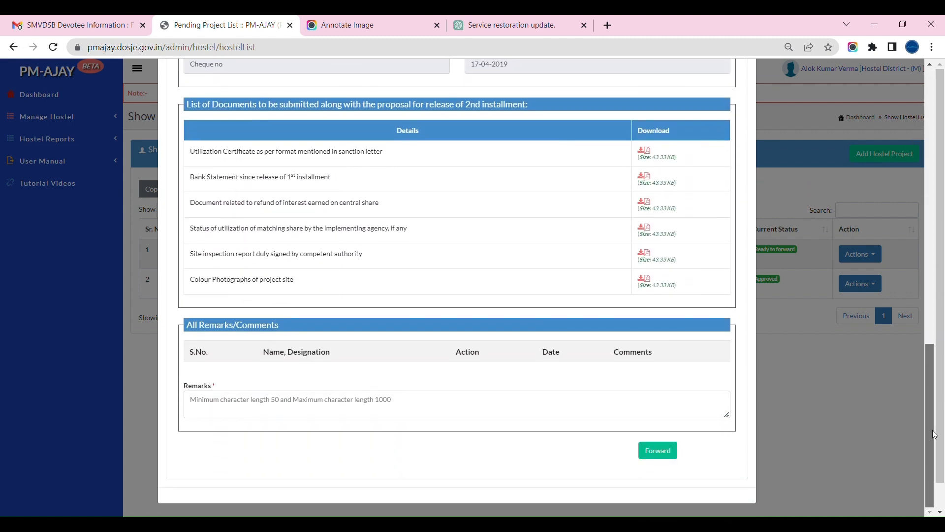
- Forward the project with the remark "The hostel has been constructed 50 percent and now 2nd installment is required for further construction."
left_click(313, 412)
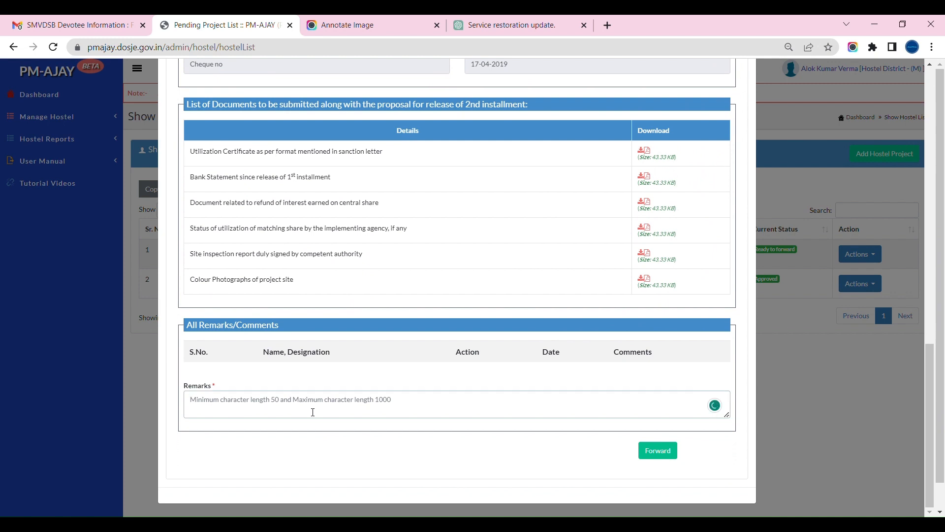
type("The hostel has been constructed 50 percent and now 2nd installment is required for further construction.")
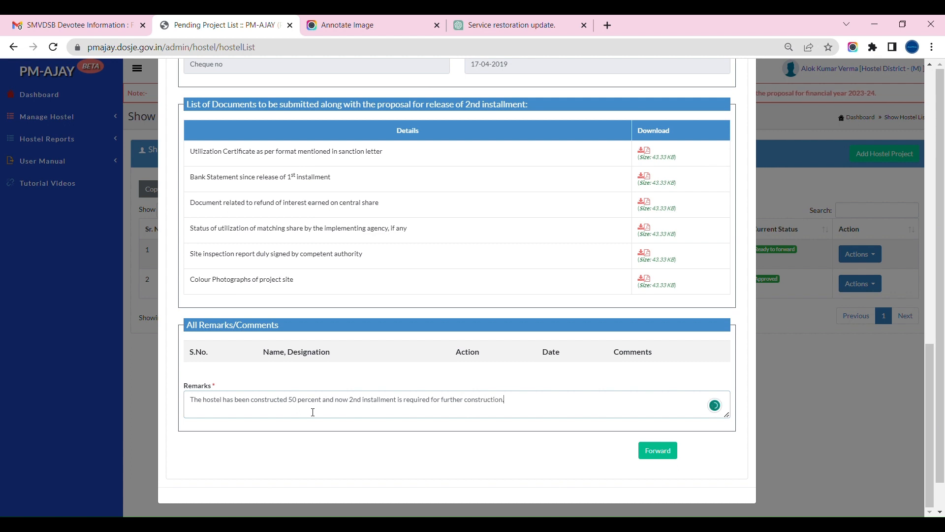
left_click(663, 456)
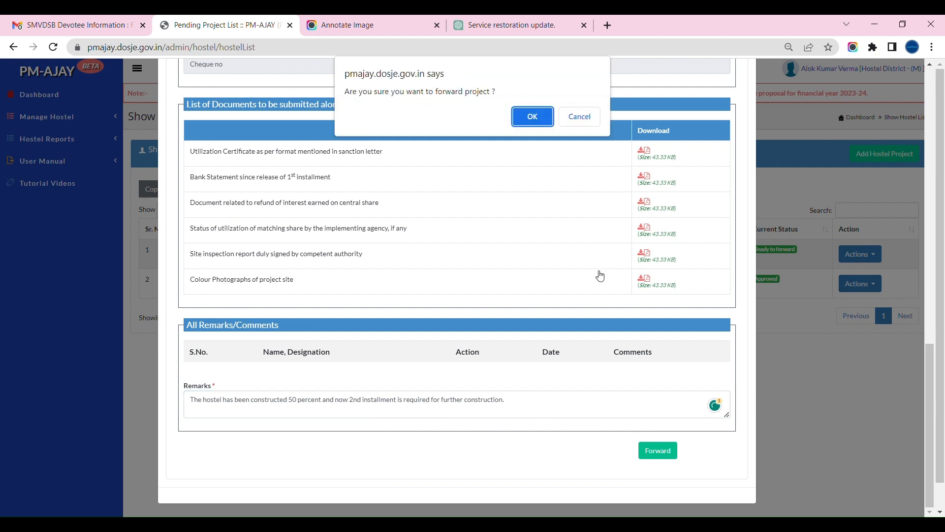
left_click(533, 116)
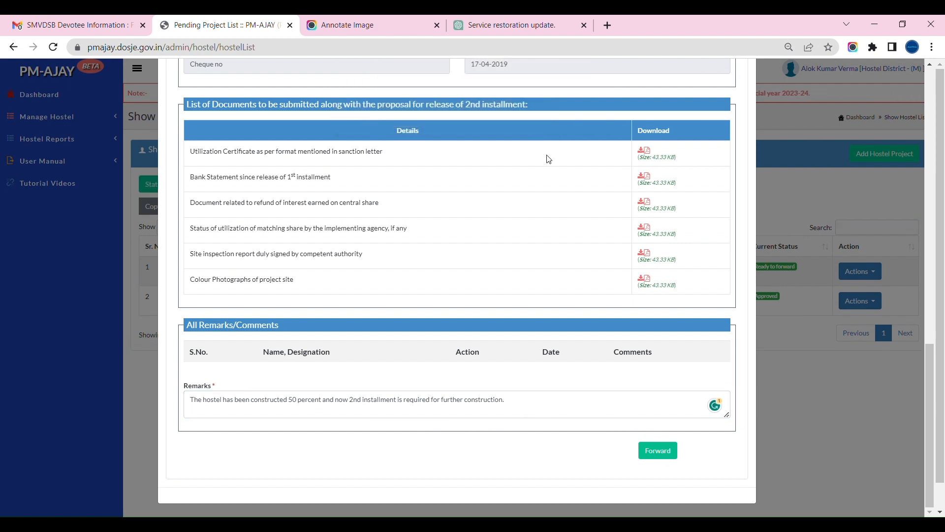